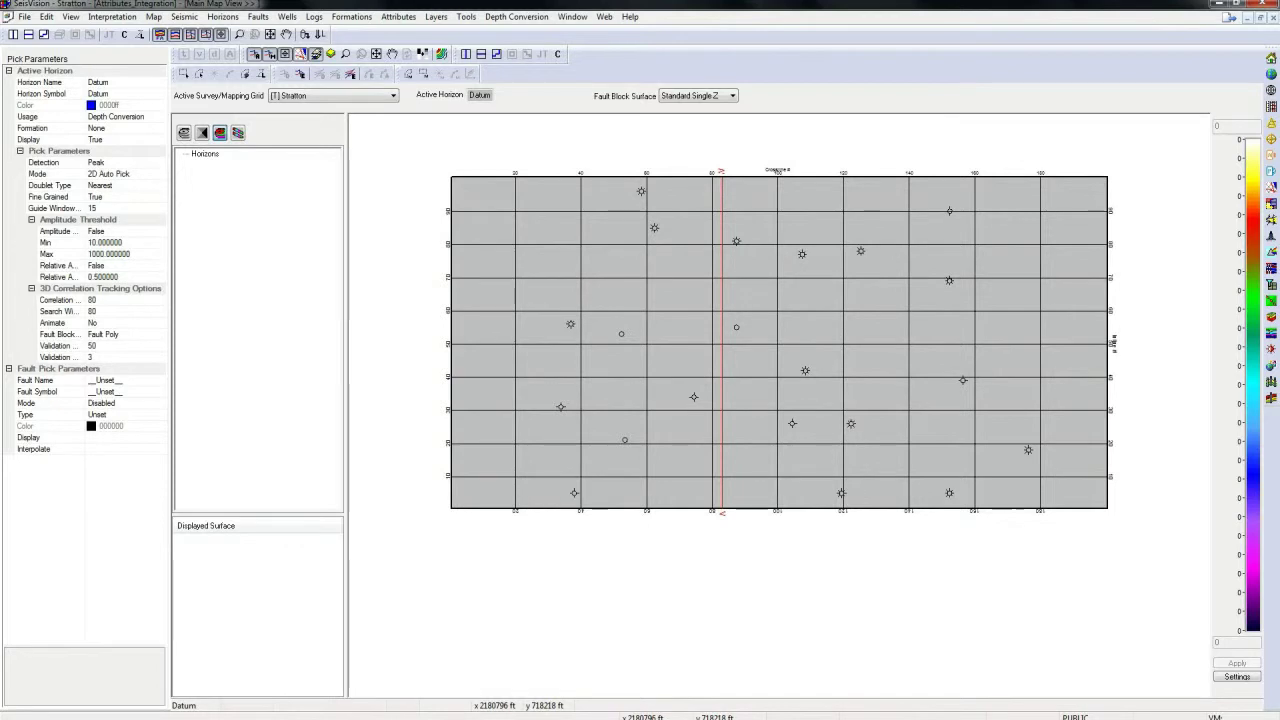
# Check the Stratton survey's dataset versions in the Interpretation Manager, then close it
pyautogui.click(112, 16)
pyautogui.click(140, 28)
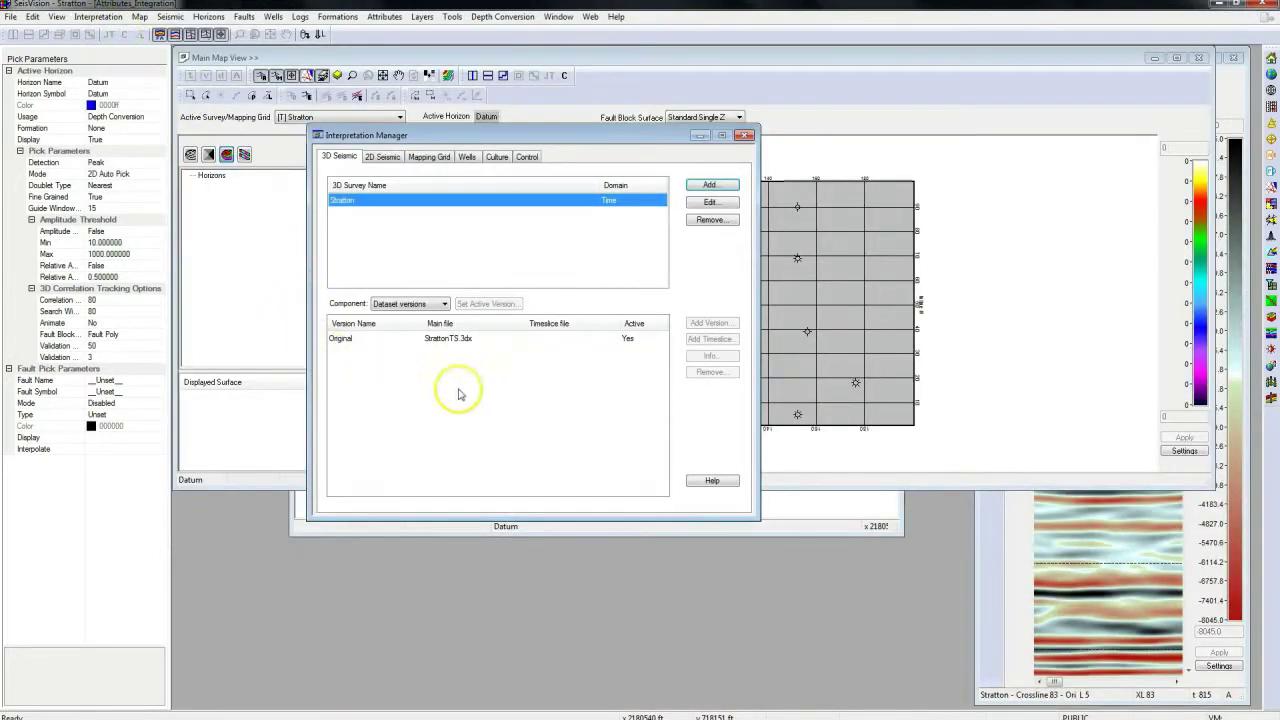
pyautogui.click(744, 135)
# Maximize the map view and switch to the Time Slice 842 (ms) window
pyautogui.click(1177, 57)
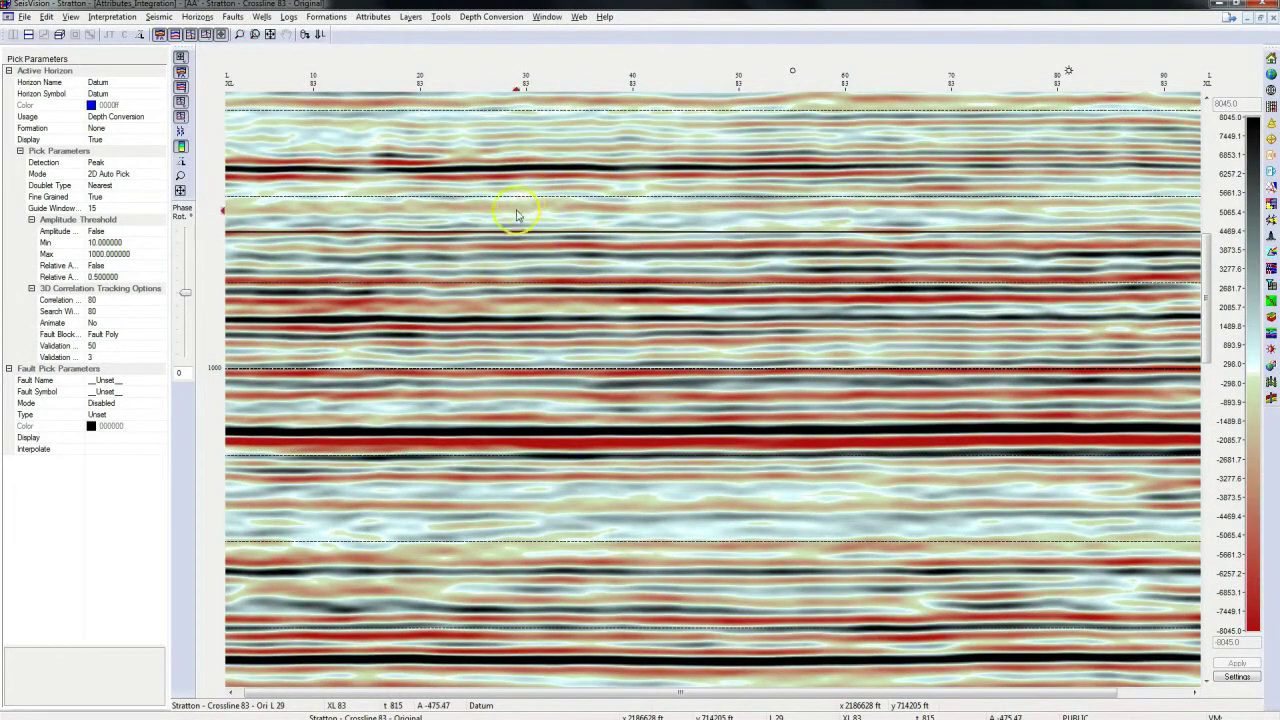
pyautogui.click(546, 17)
pyautogui.click(566, 113)
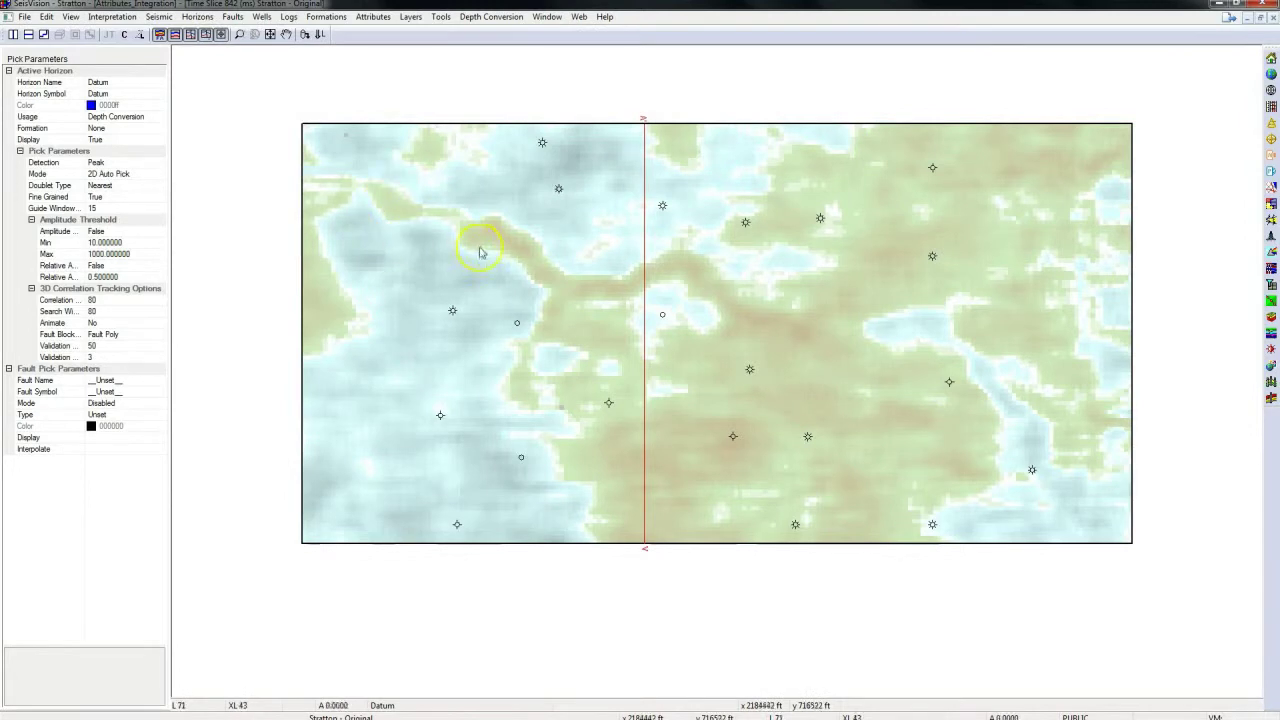
# Bring the Main Map View with the Stratton survey grid and wells back to front
pyautogui.click(517, 323)
pyautogui.click(576, 289)
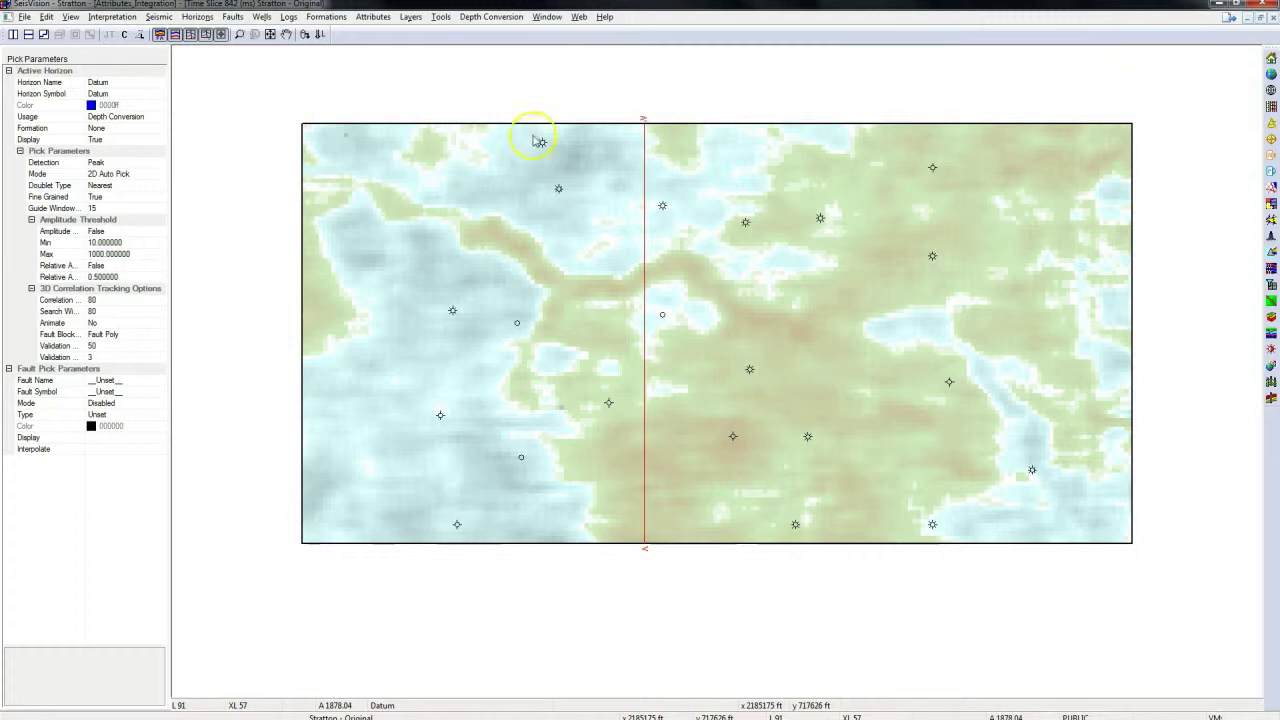
pyautogui.click(546, 16)
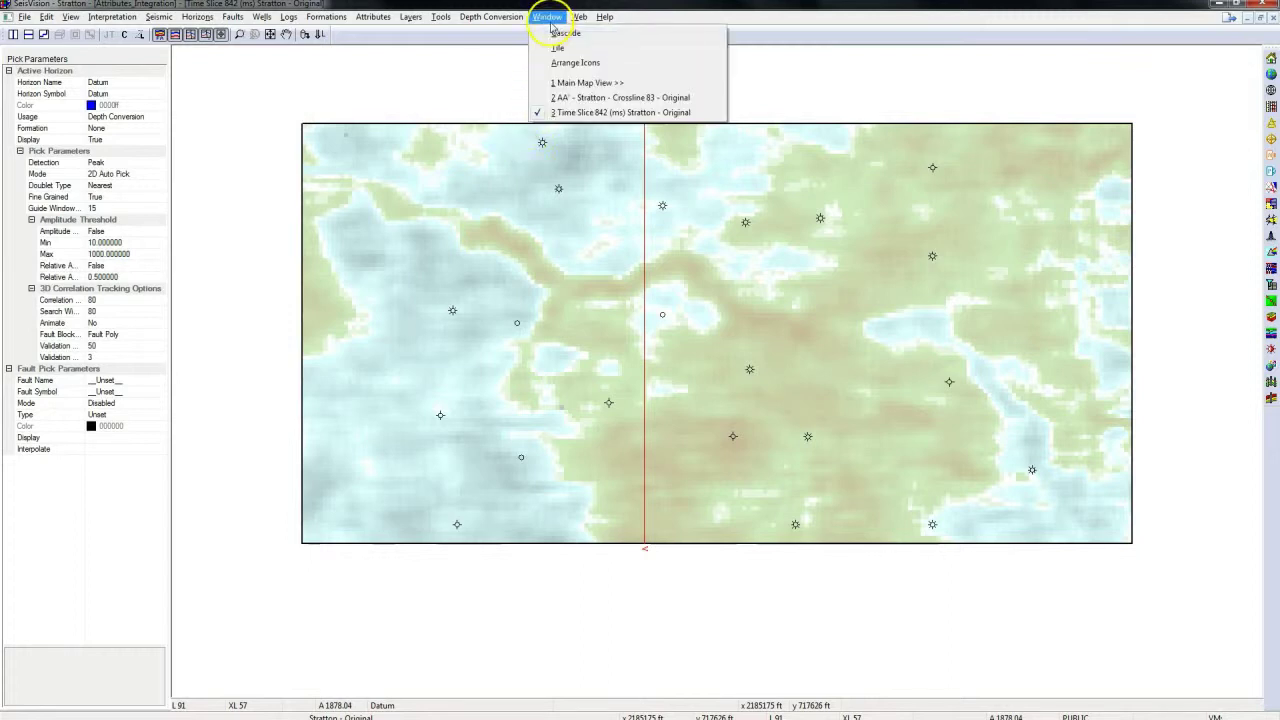
pyautogui.click(561, 82)
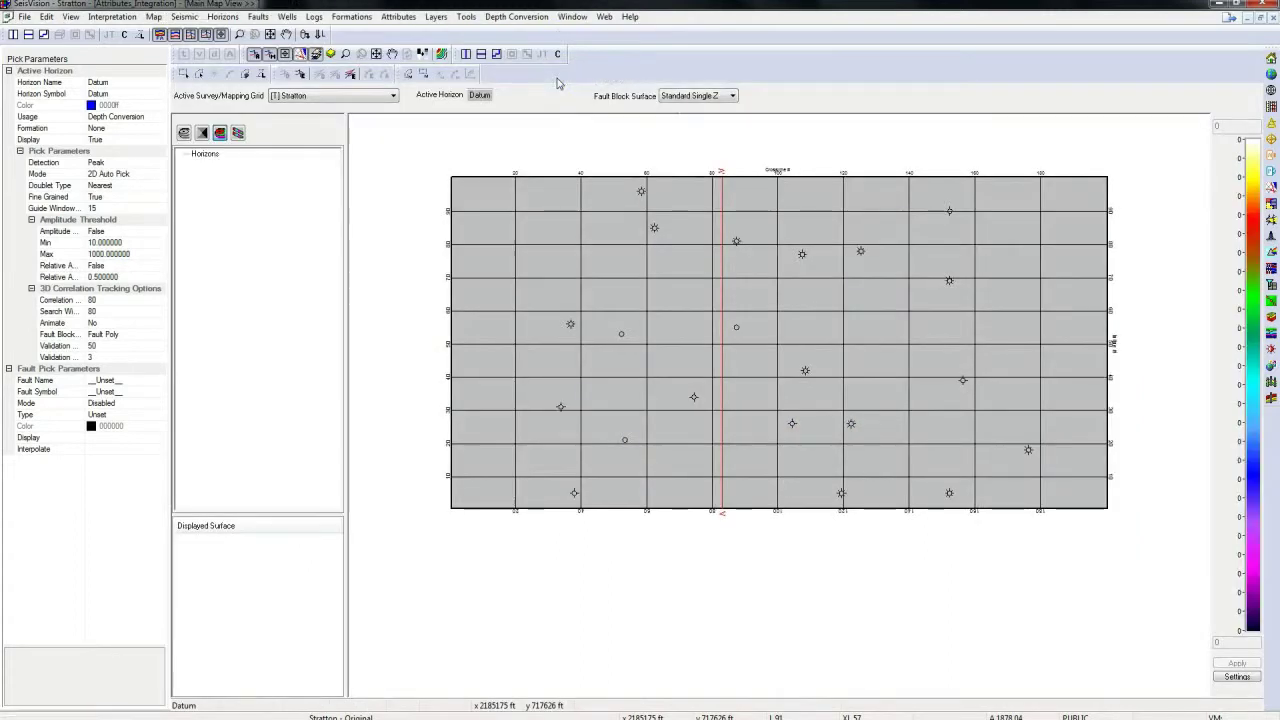
pyautogui.click(559, 67)
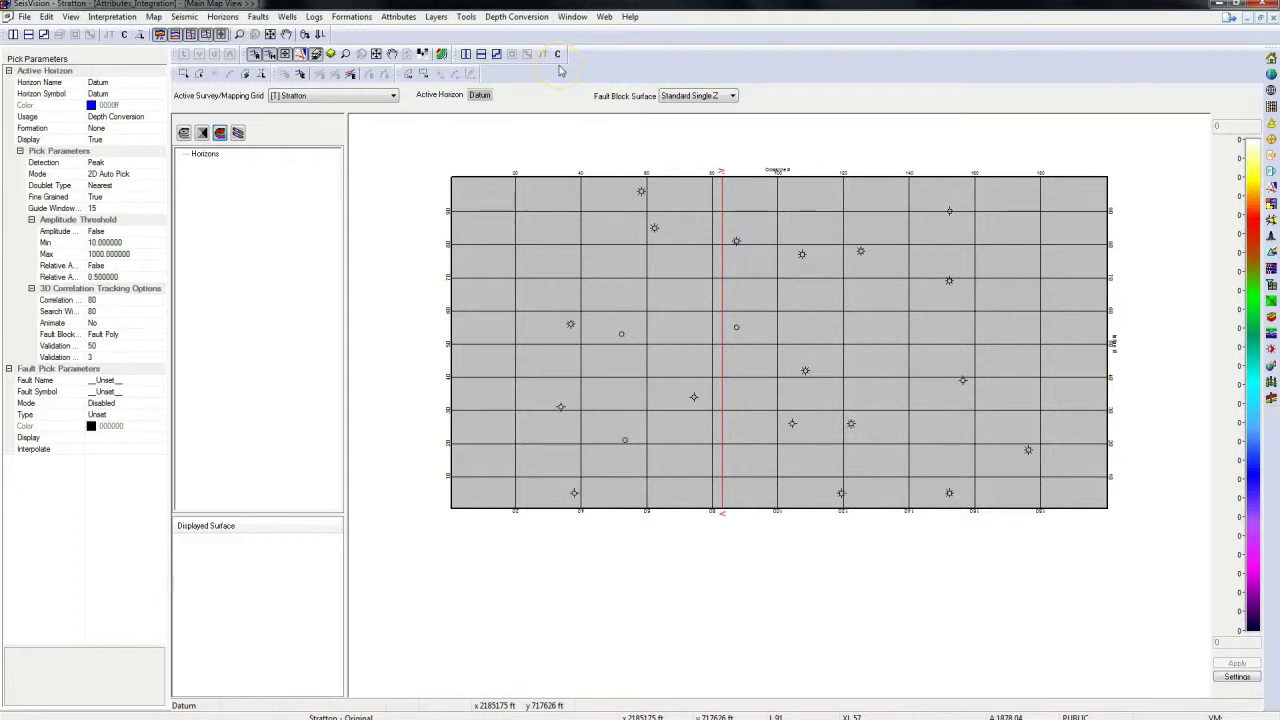
# Send the Stratton seismic volume to GVERSE Attributes from the Tools menu and confirm
pyautogui.click(466, 17)
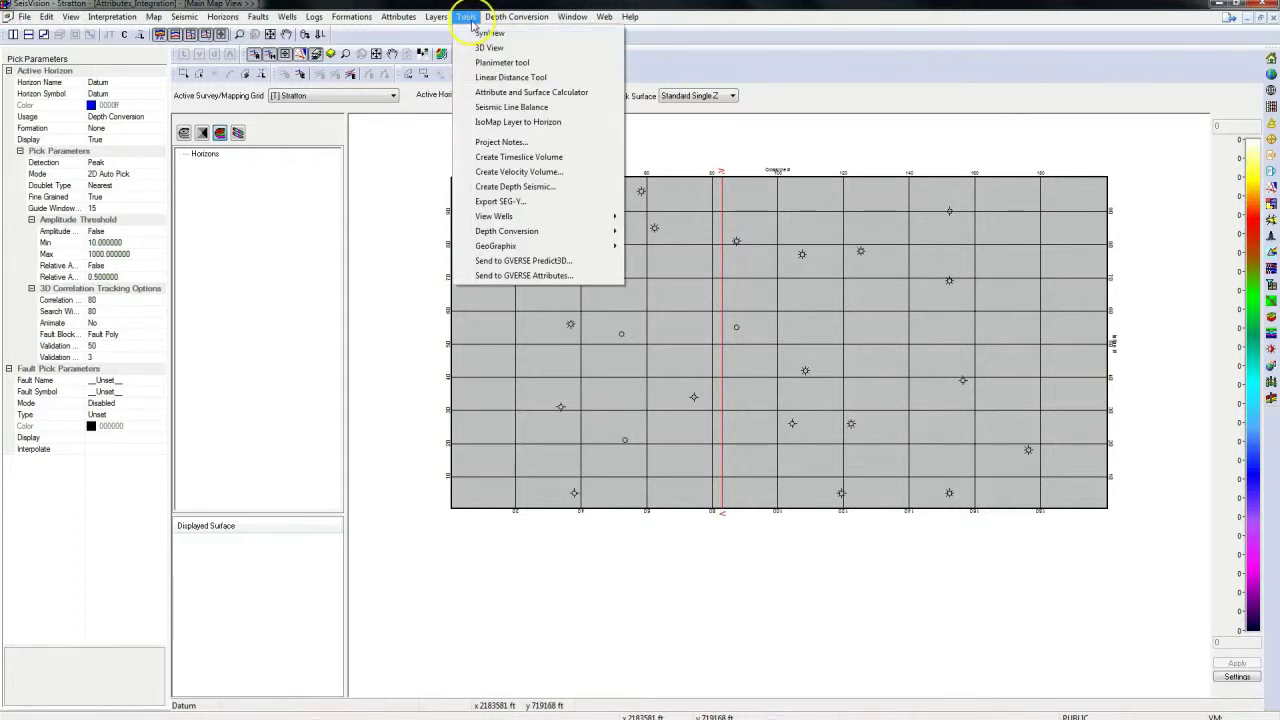
pyautogui.click(470, 286)
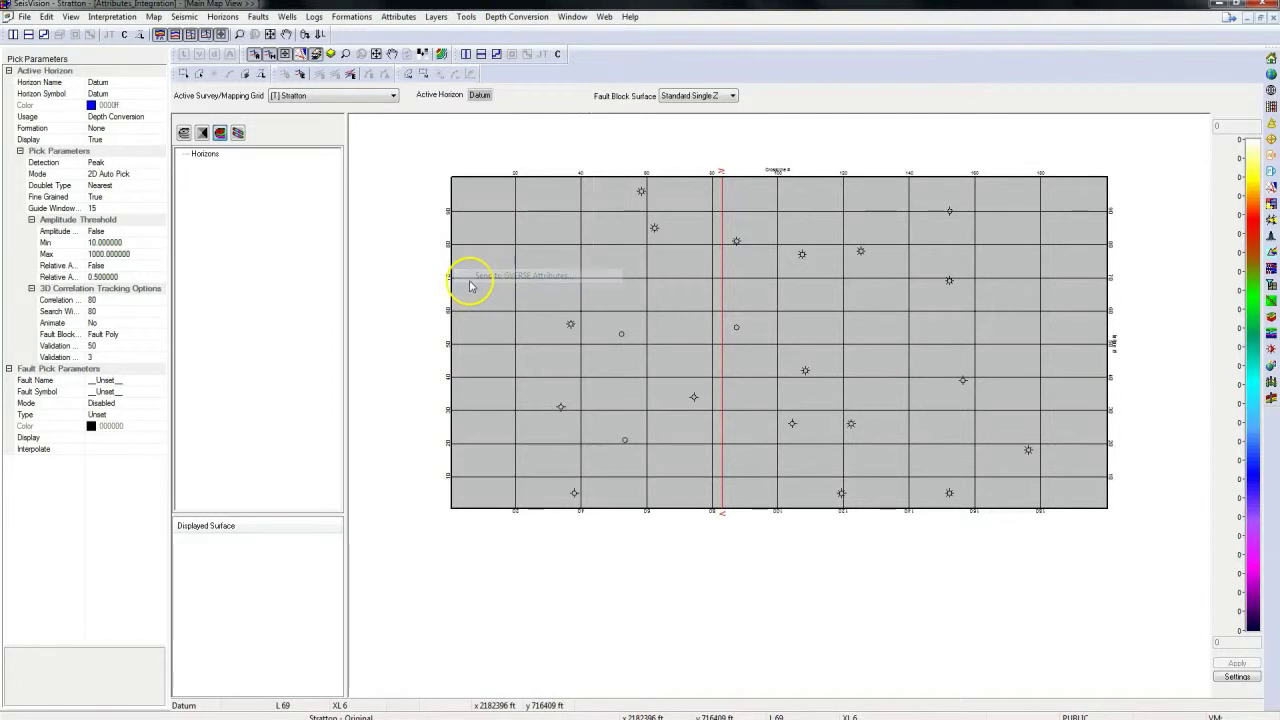
pyautogui.click(443, 286)
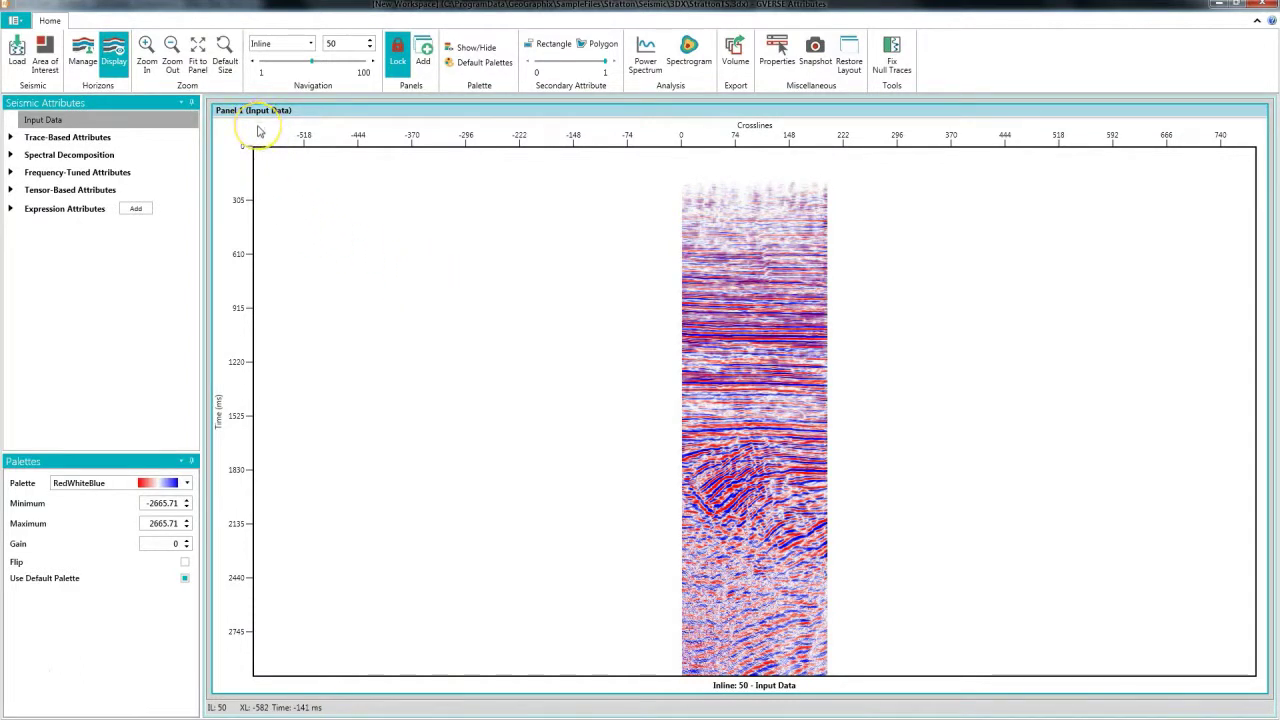
# Set navigation to Timeslice and display the input data at 842 ms
pyautogui.click(306, 46)
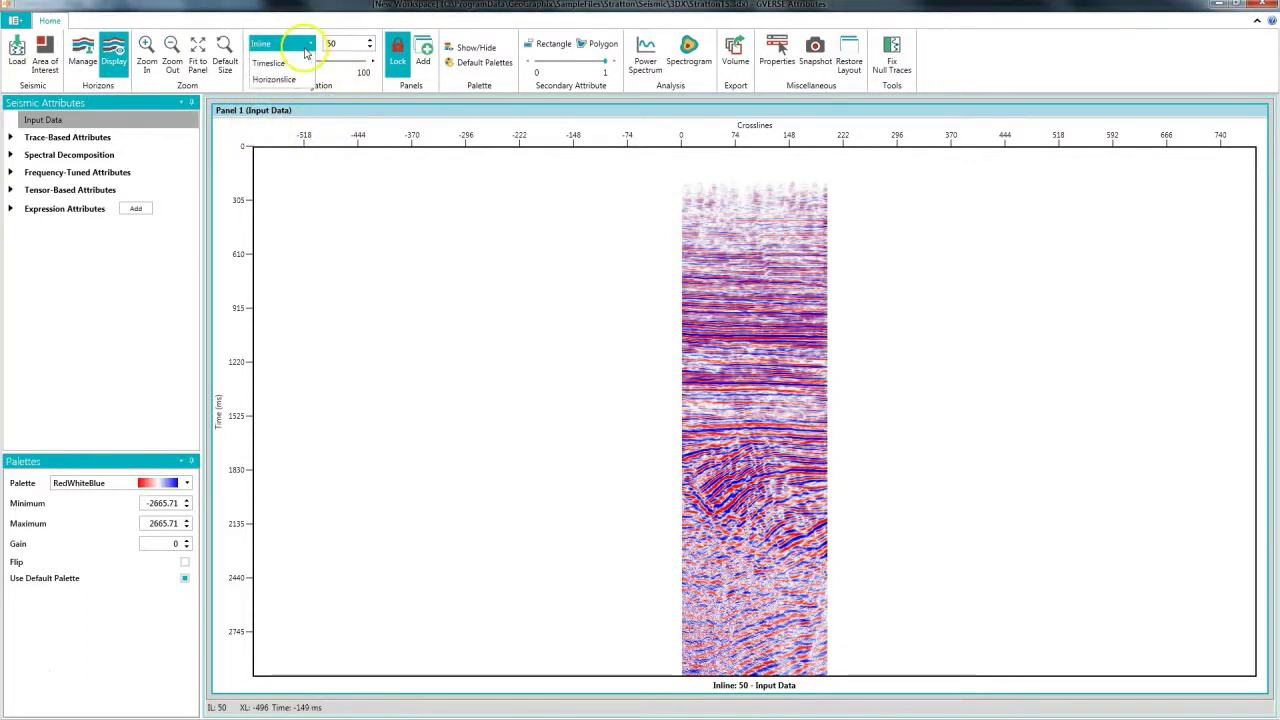
pyautogui.click(272, 86)
pyautogui.click(345, 46)
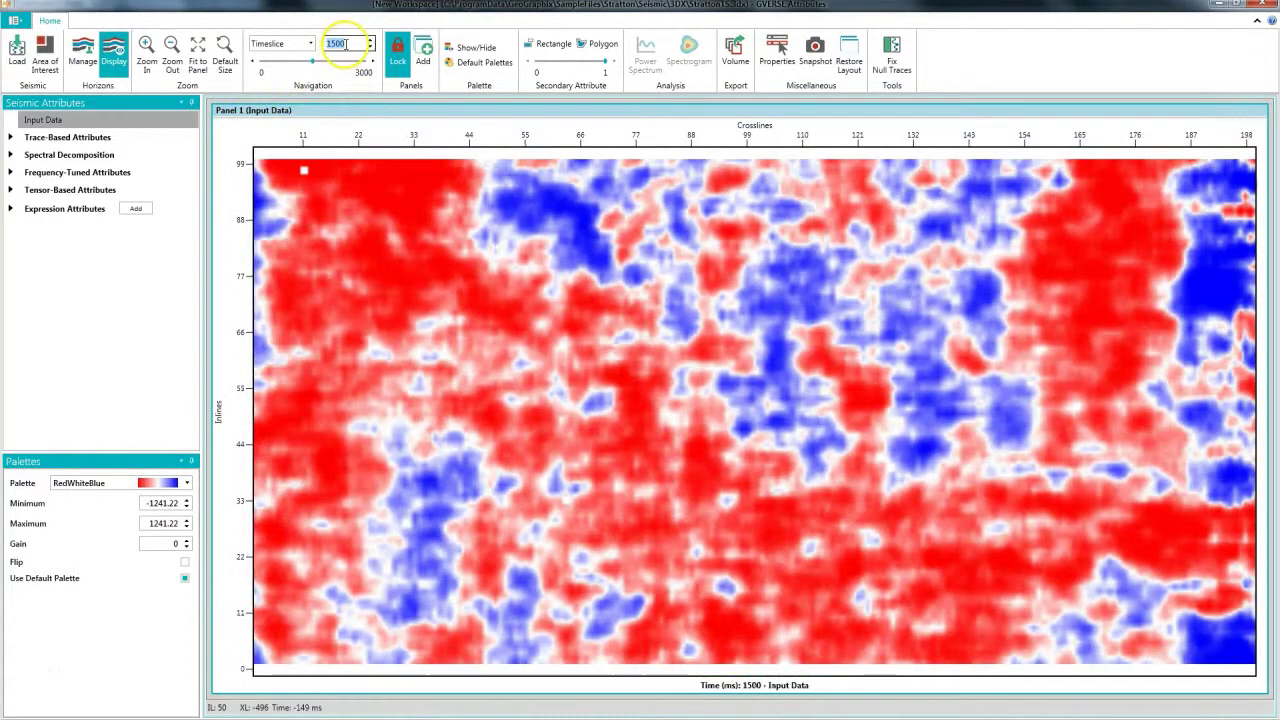
pyautogui.write('842')
pyautogui.press('Return')
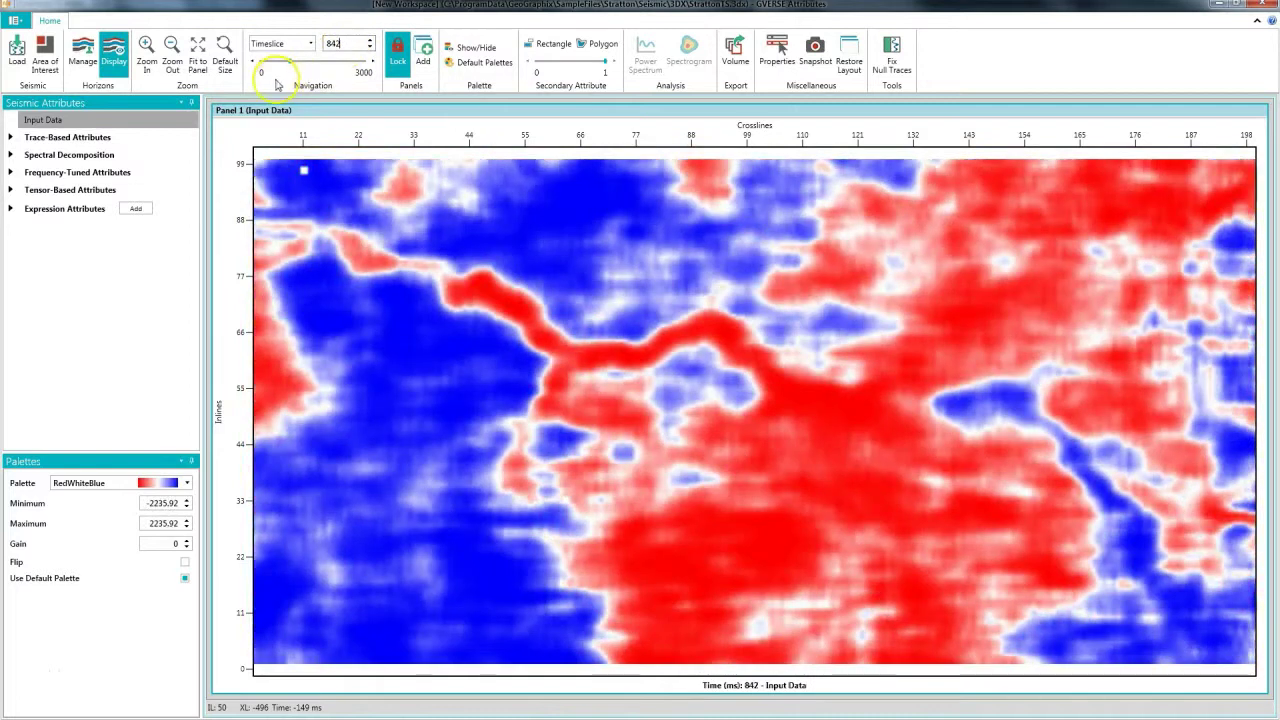
# Add a second panel showing the Frequency-Tuned Geometric Semblance attribute and inspect a value
pyautogui.click(419, 58)
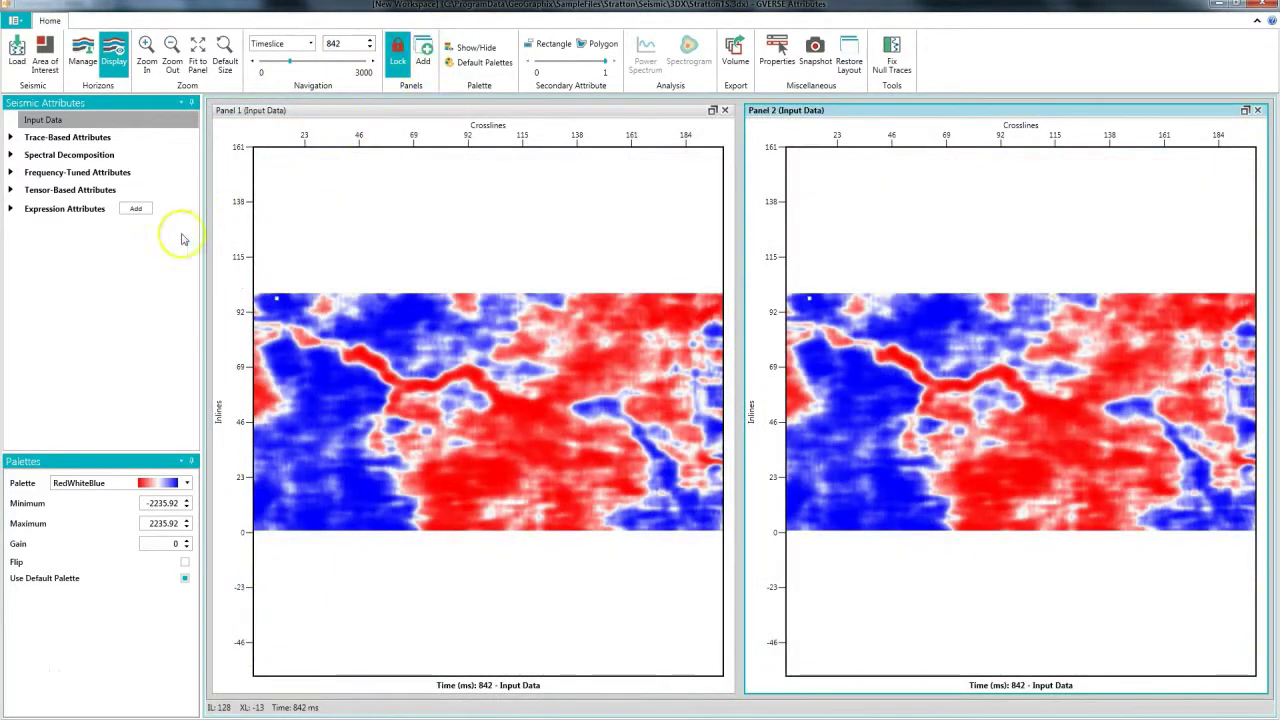
pyautogui.click(22, 172)
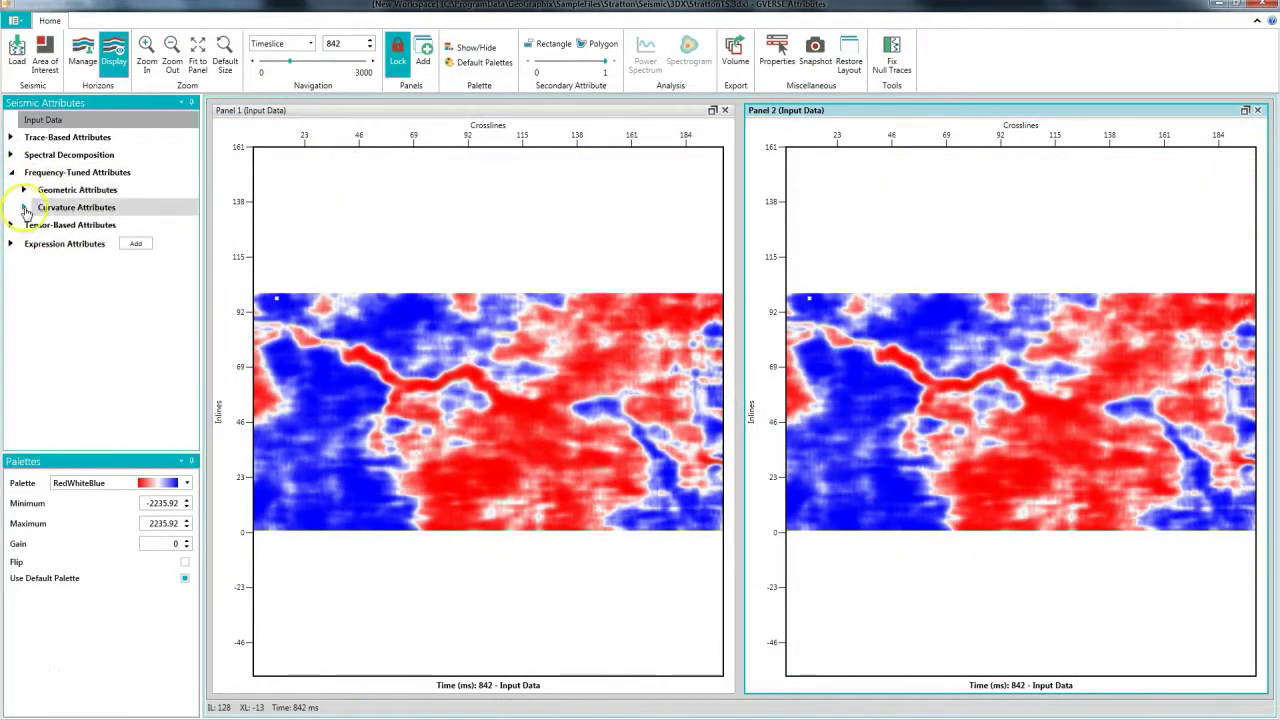
pyautogui.click(25, 191)
pyautogui.click(80, 208)
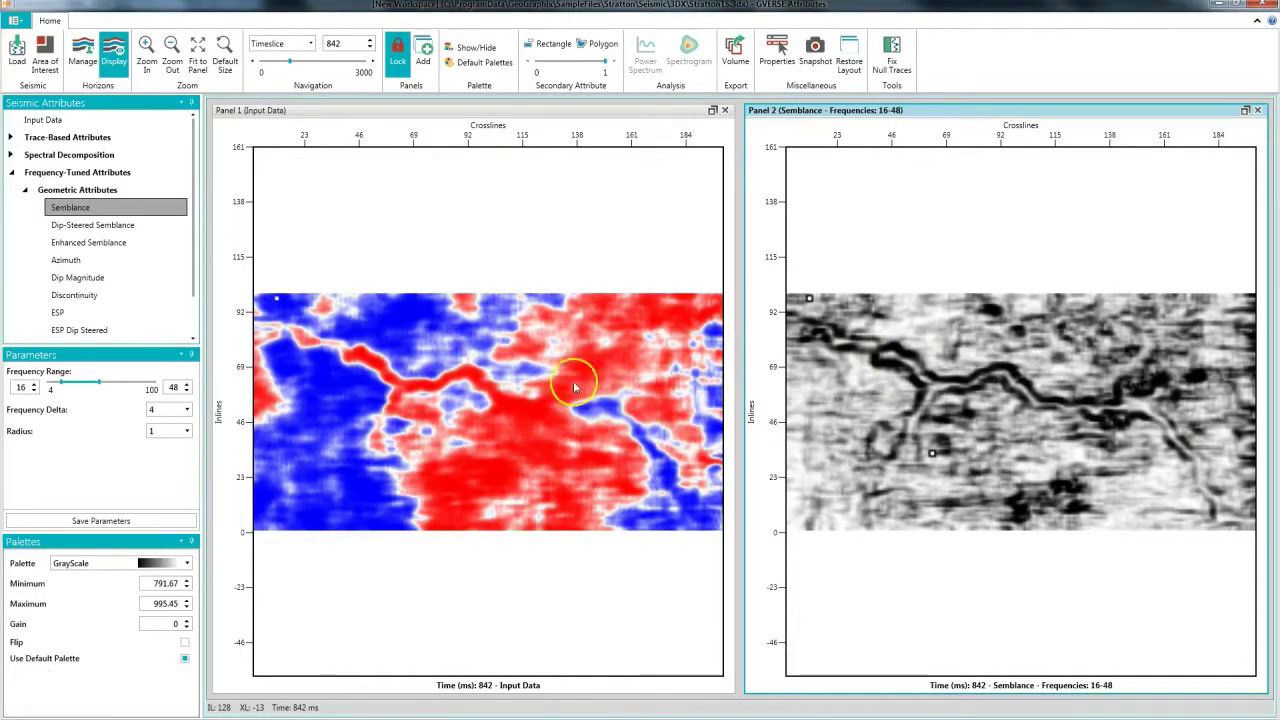
pyautogui.click(657, 372)
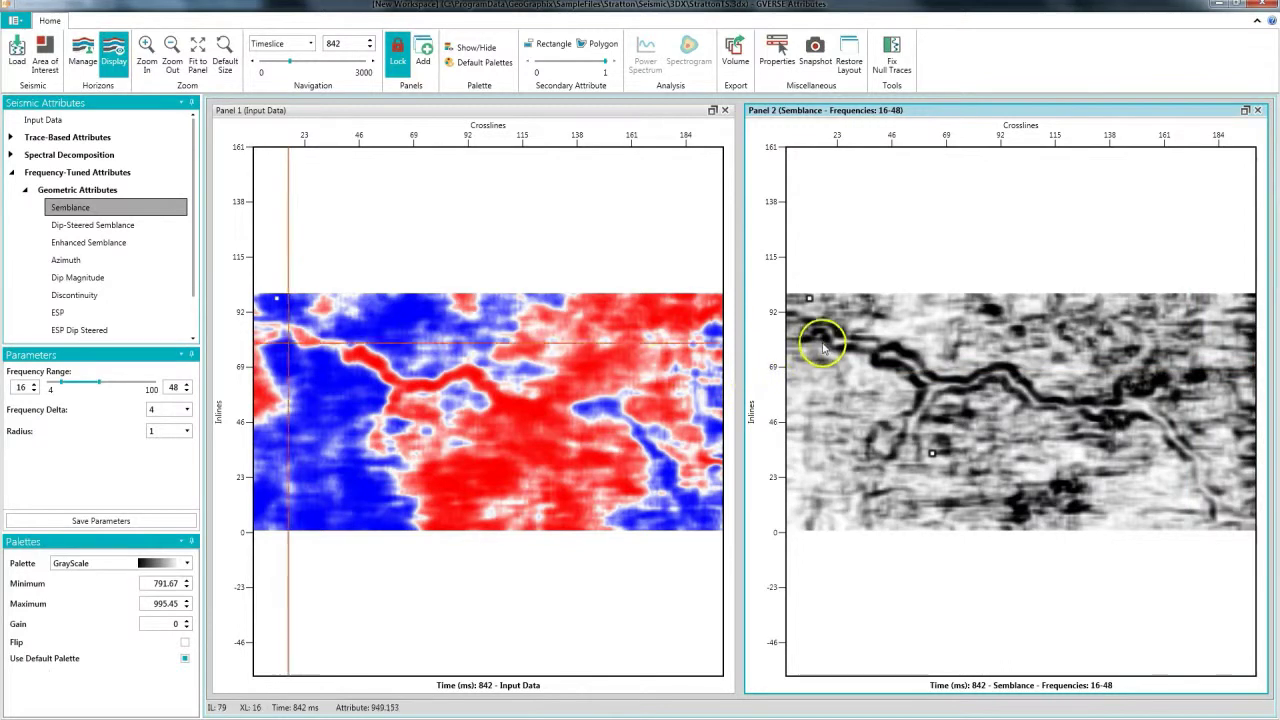
# Lower the upper frequency limit to 40 and save the Semblance parameters
pyautogui.click(187, 391)
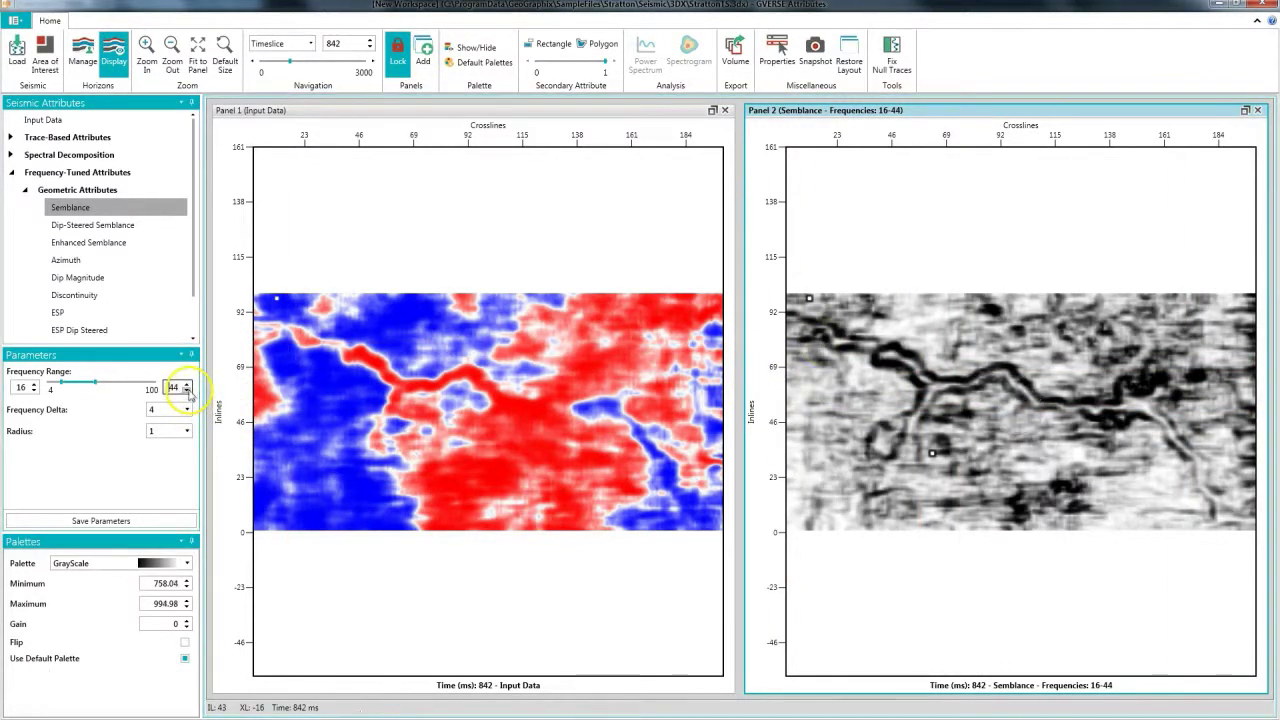
pyautogui.click(187, 391)
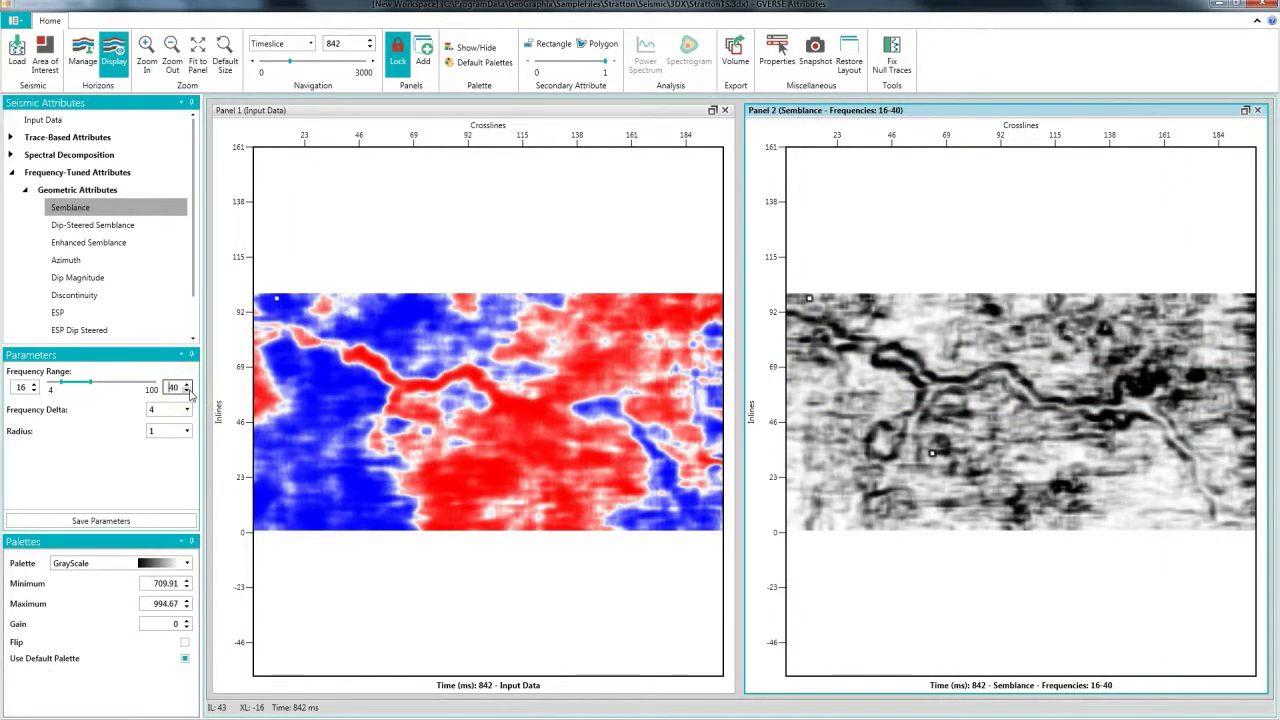
pyautogui.click(104, 521)
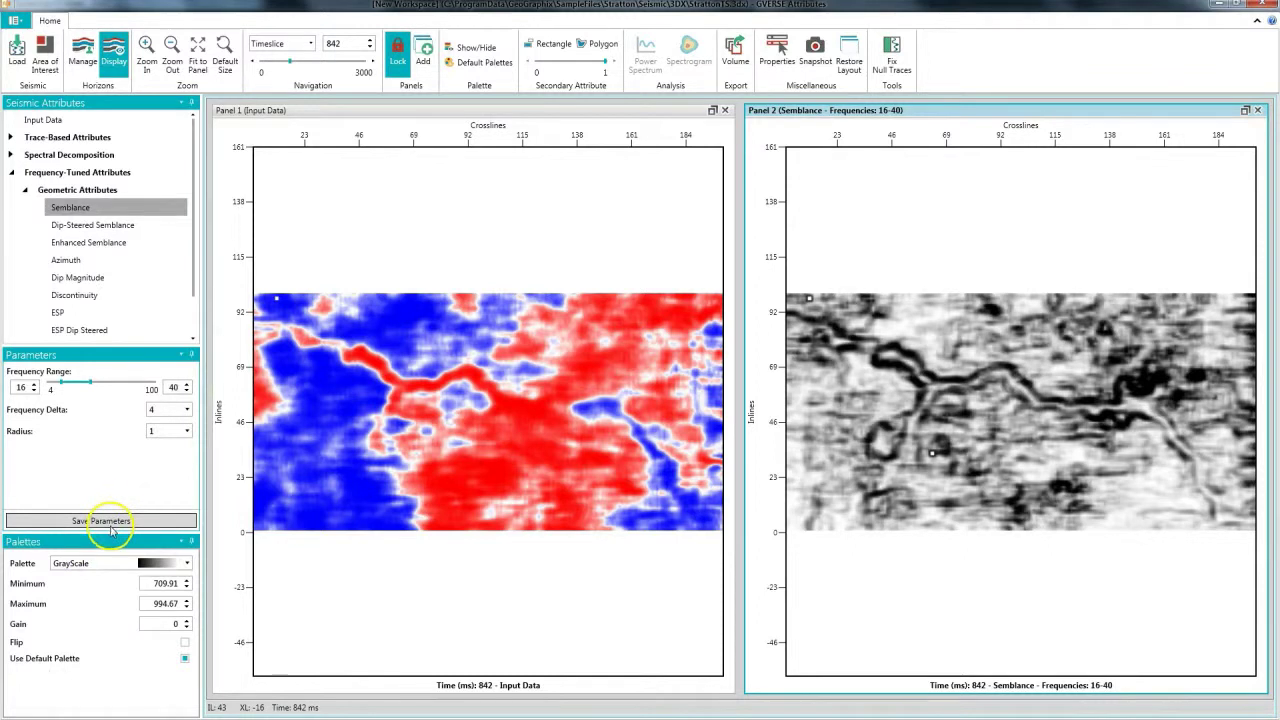
# Select Semblance under Frequency-Tuned > Geometric Attributes for volume export, using Saved Parameters
pyautogui.click(735, 60)
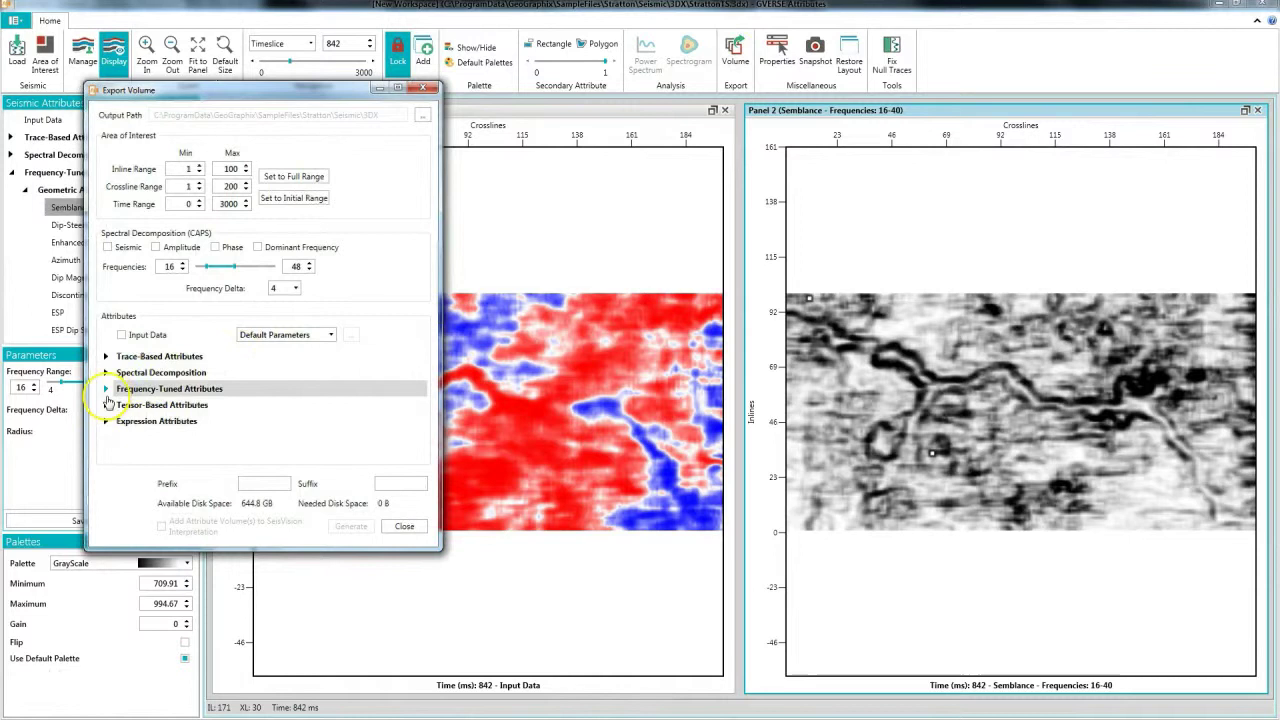
pyautogui.click(106, 392)
pyautogui.click(120, 404)
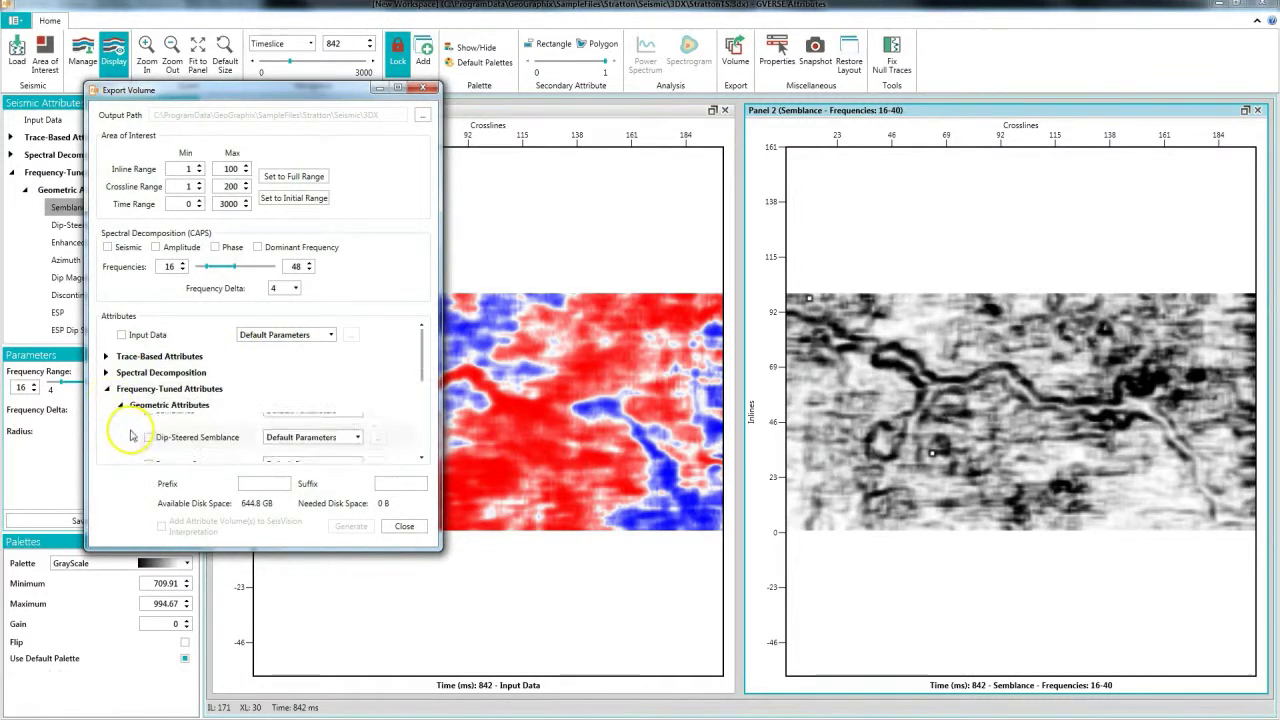
pyautogui.click(148, 426)
pyautogui.click(325, 427)
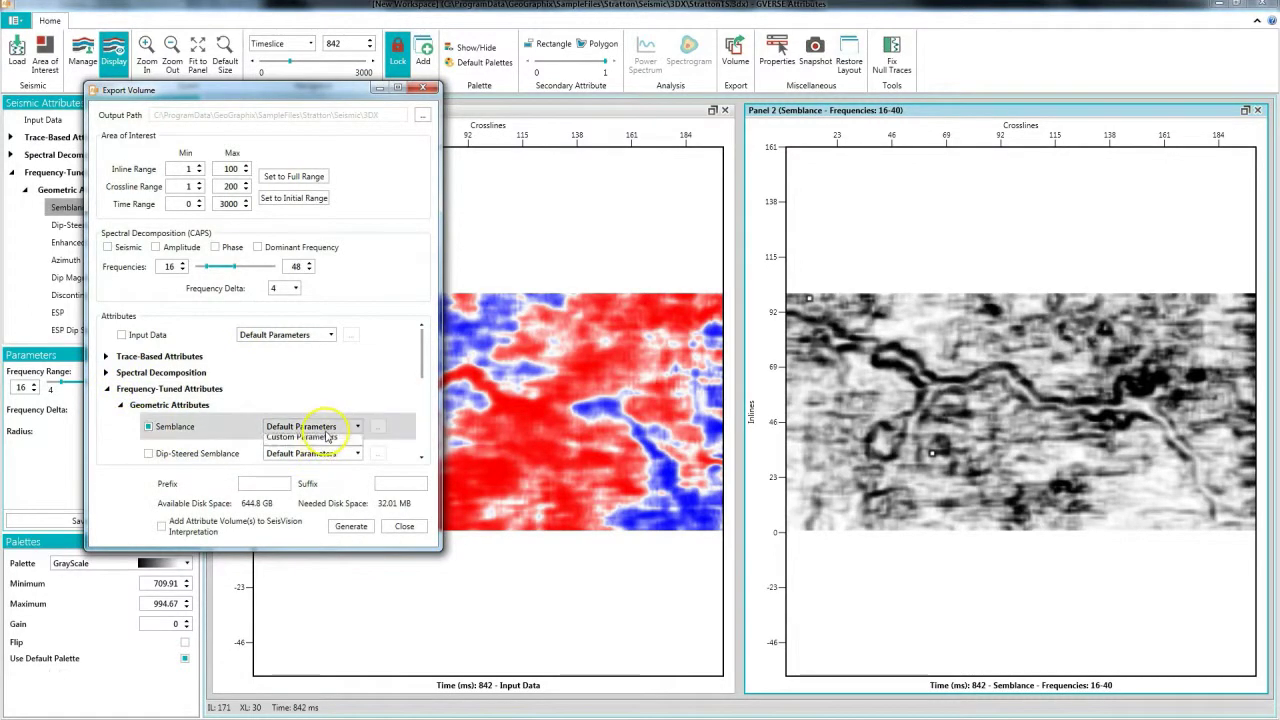
pyautogui.click(322, 458)
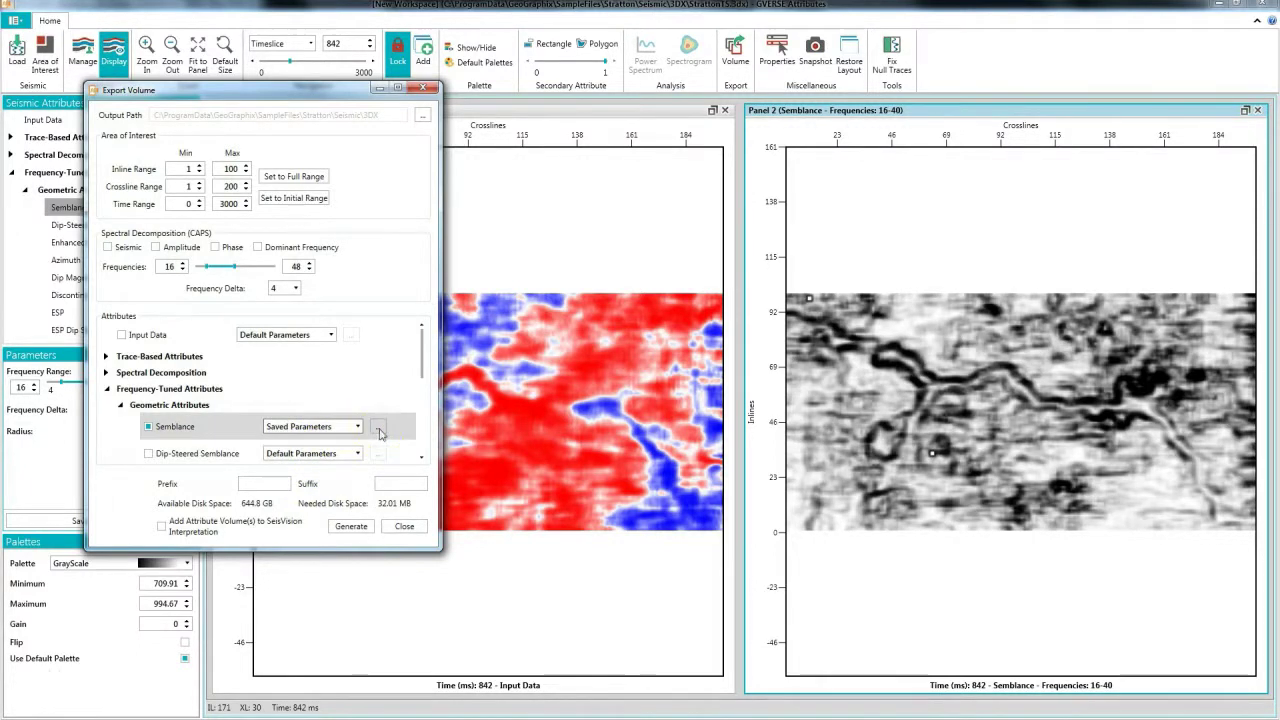
# Review the saved Semblance values, tick Add to SeisVision Interpretation, and start generation
pyautogui.click(379, 429)
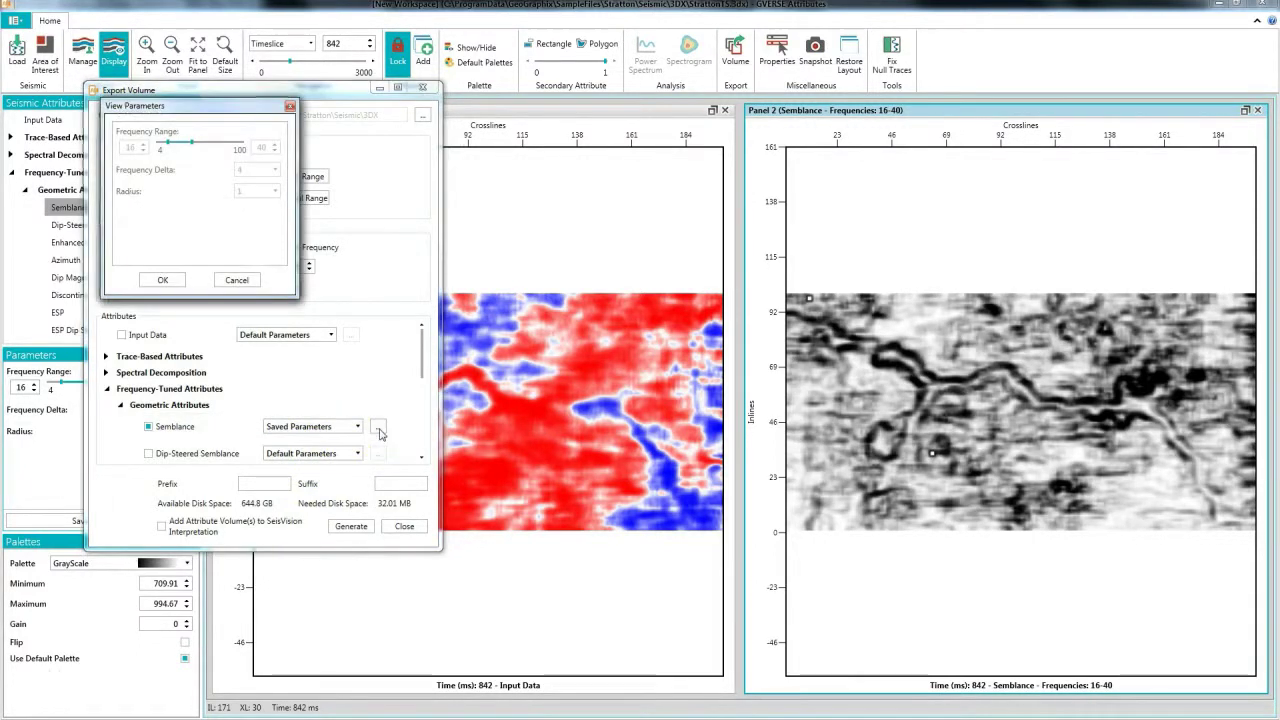
pyautogui.click(240, 280)
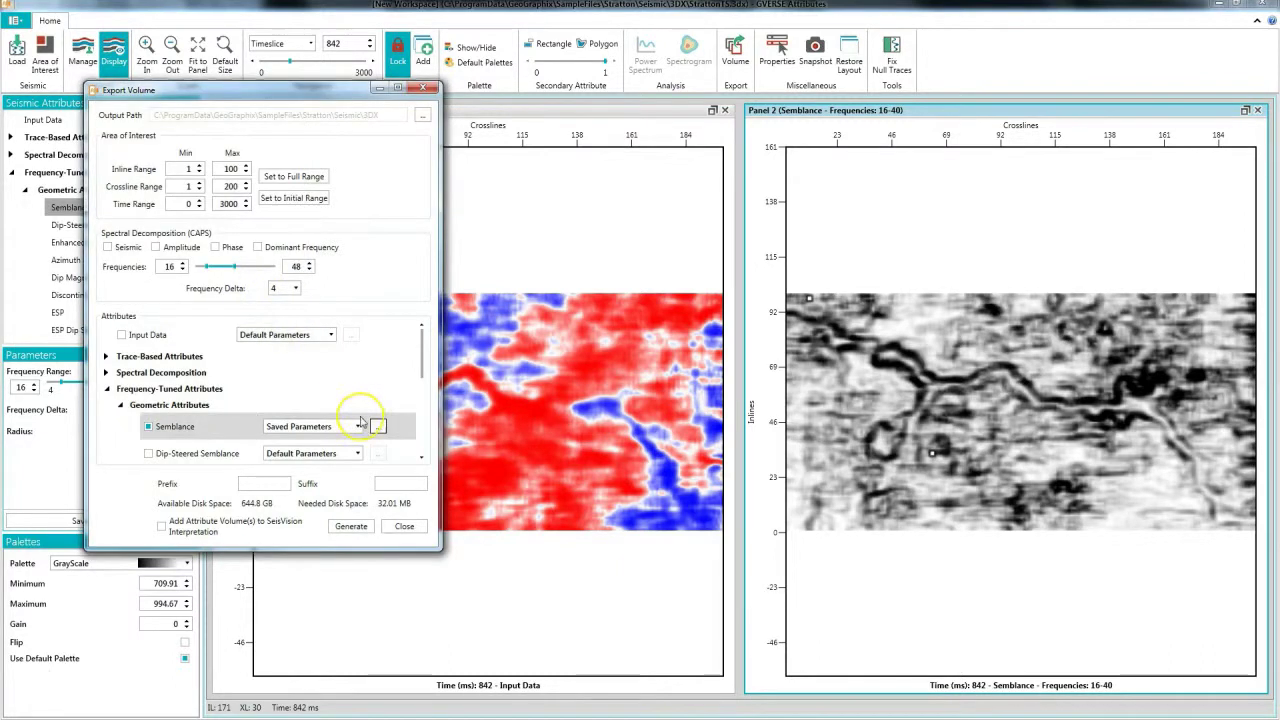
pyautogui.click(262, 530)
pyautogui.click(352, 528)
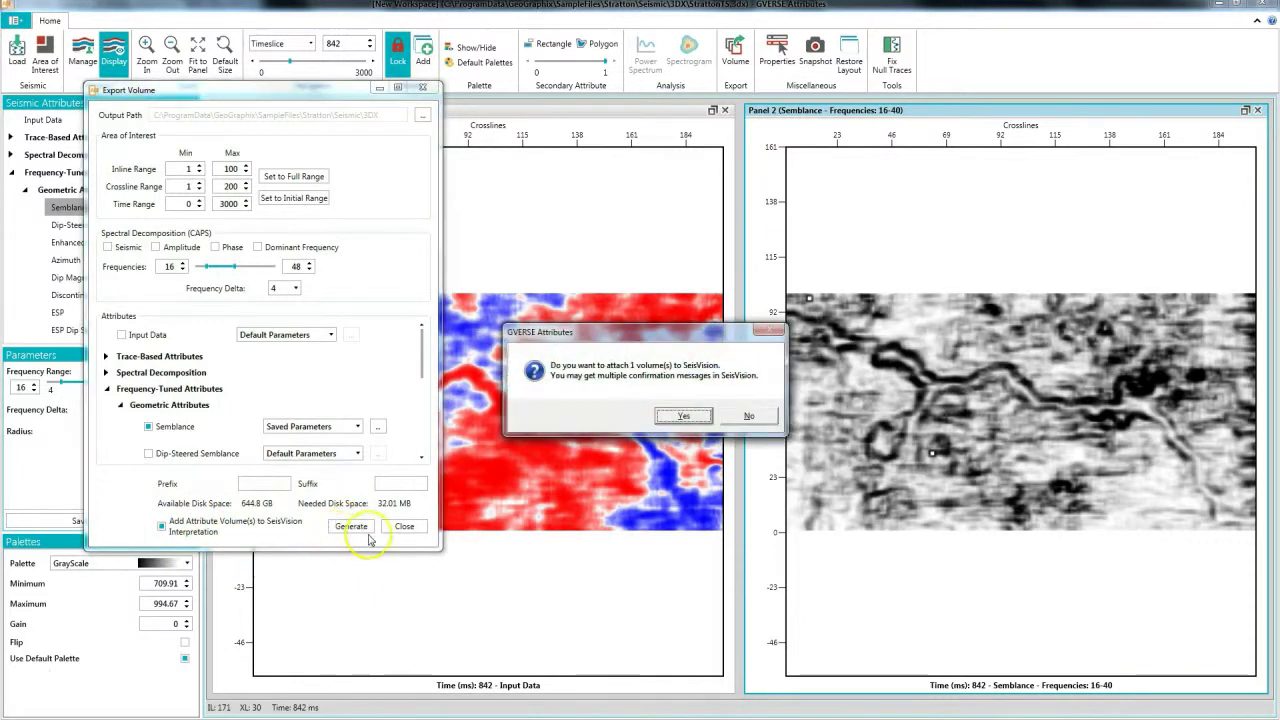
# Confirm attaching the Semblance volume to SeisVision and acknowledge the finished generation
pyautogui.click(674, 416)
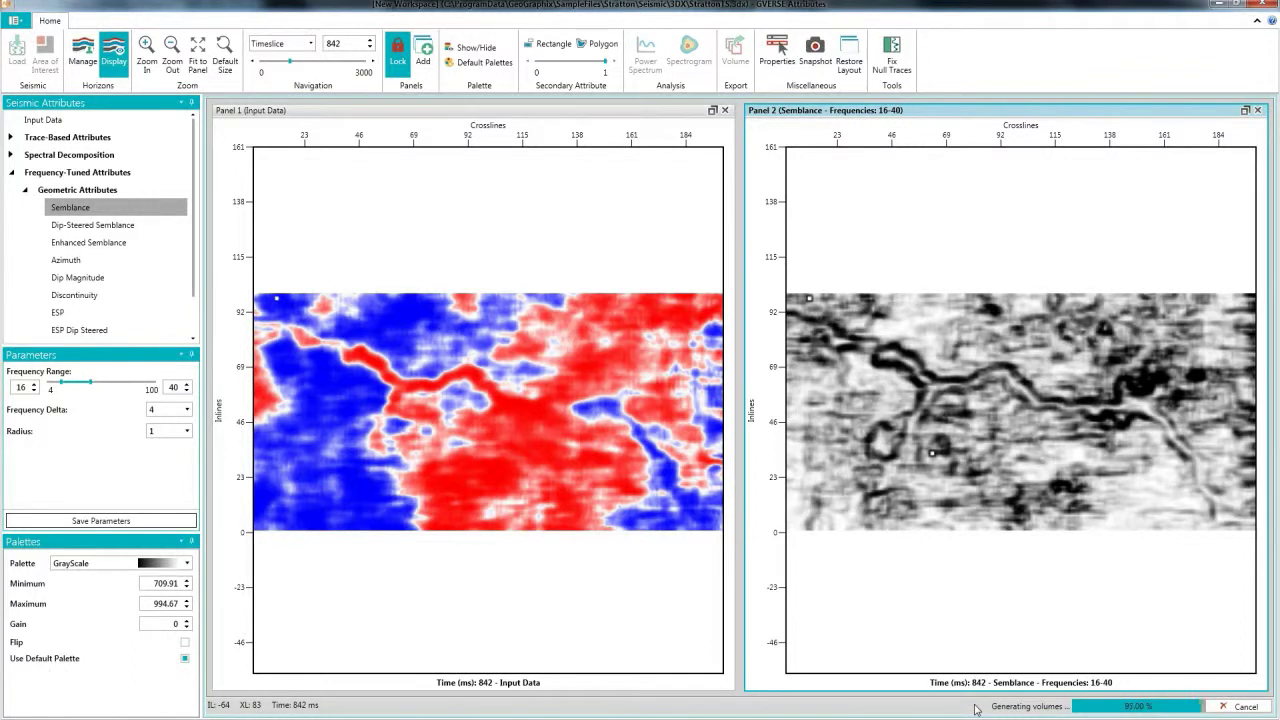
pyautogui.click(706, 440)
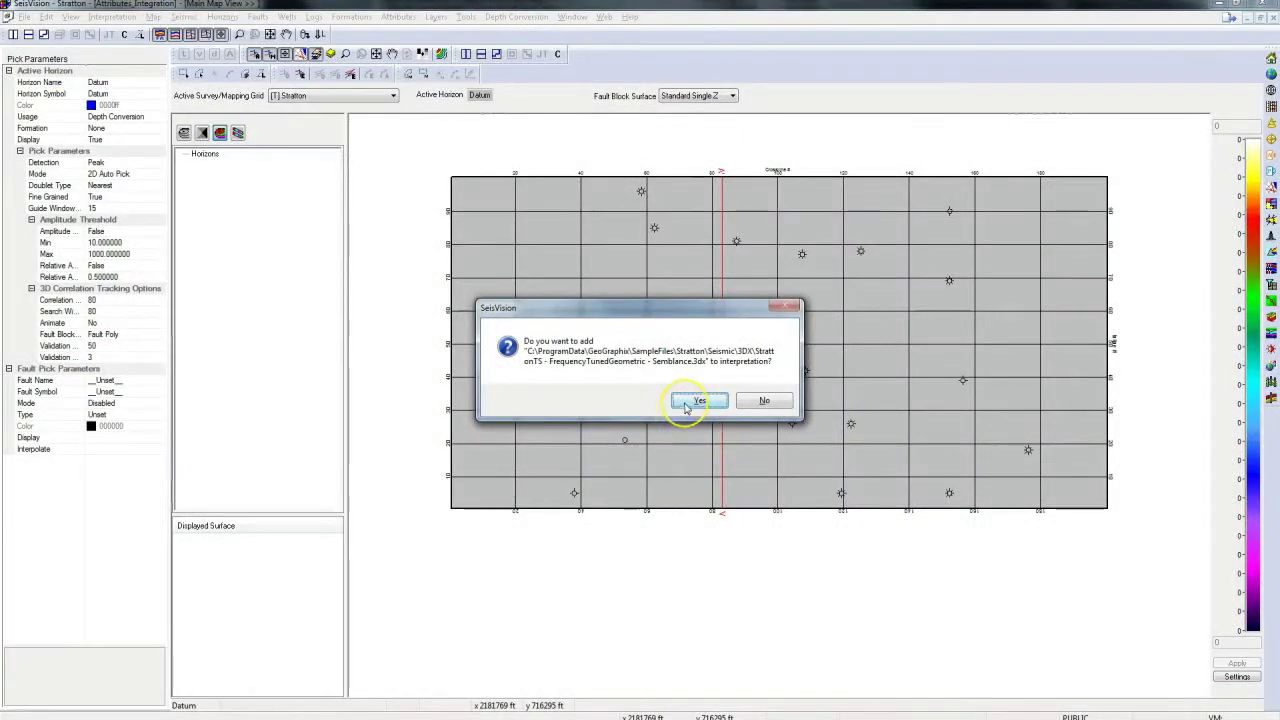
# Add StrattonTS - FrequencyTunedGeometric - Semblance.3dx to the interpretation and verify it in the Interpretation Manager
pyautogui.click(686, 404)
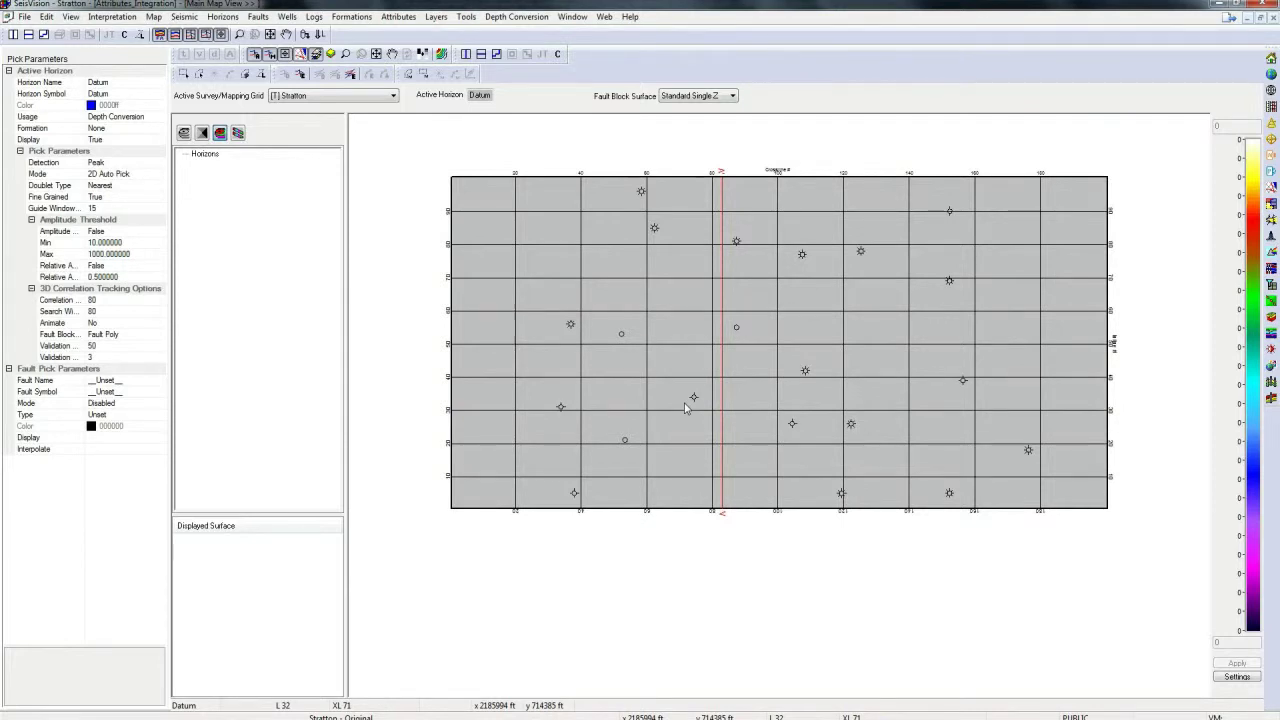
pyautogui.click(112, 17)
pyautogui.click(126, 34)
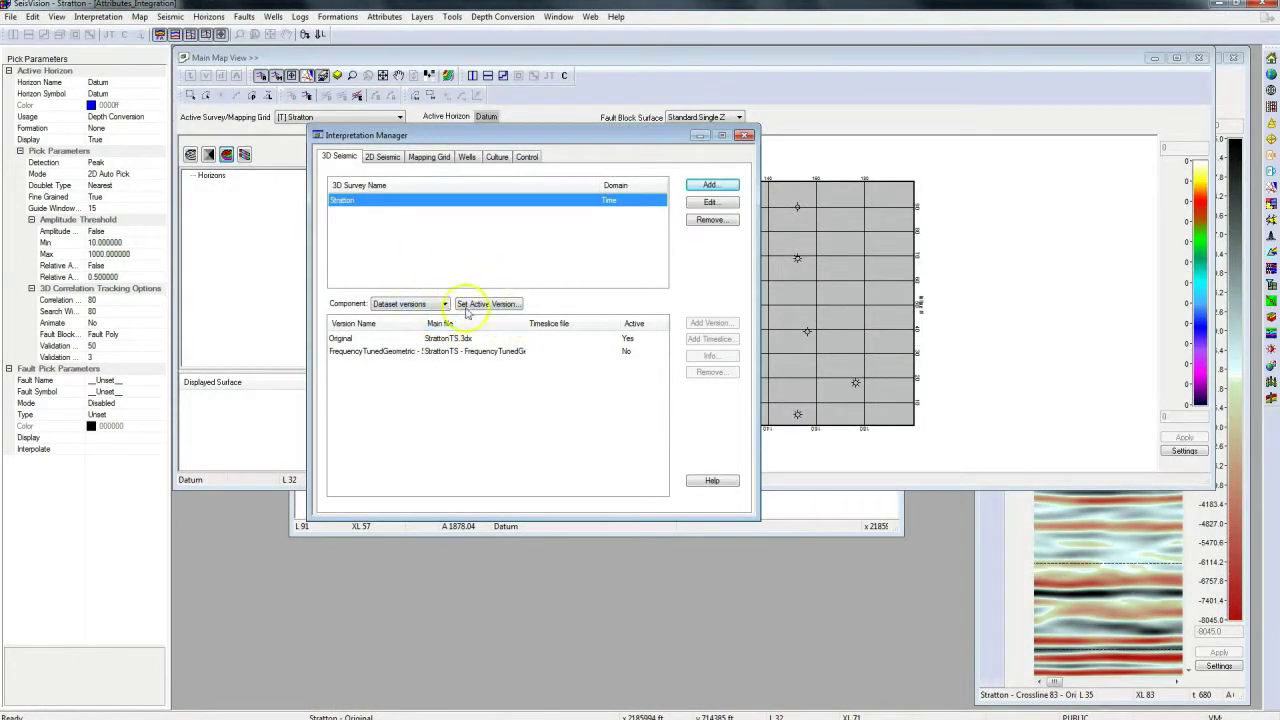
pyautogui.click(744, 135)
pyautogui.click(1176, 58)
# Show the Semblance dataset version on the 842 ms time slice
pyautogui.click(568, 17)
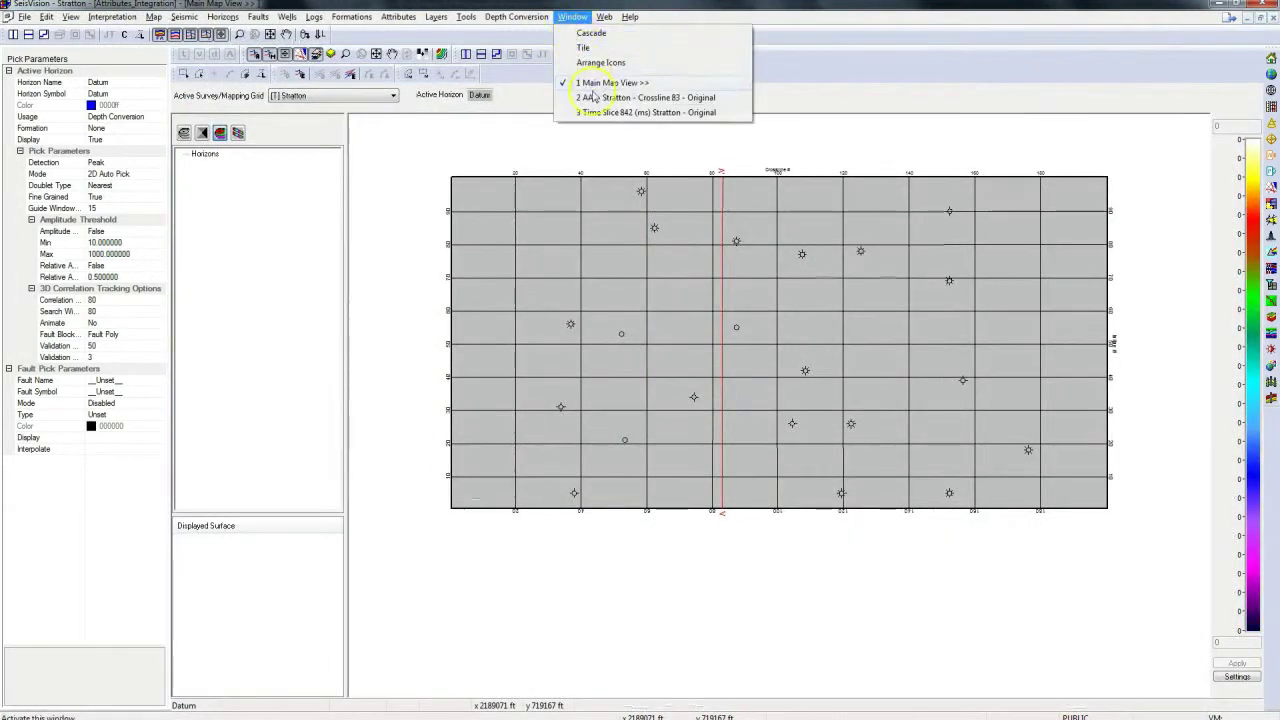
pyautogui.click(600, 112)
pyautogui.rightClick(600, 206)
pyautogui.moveTo(689, 283)
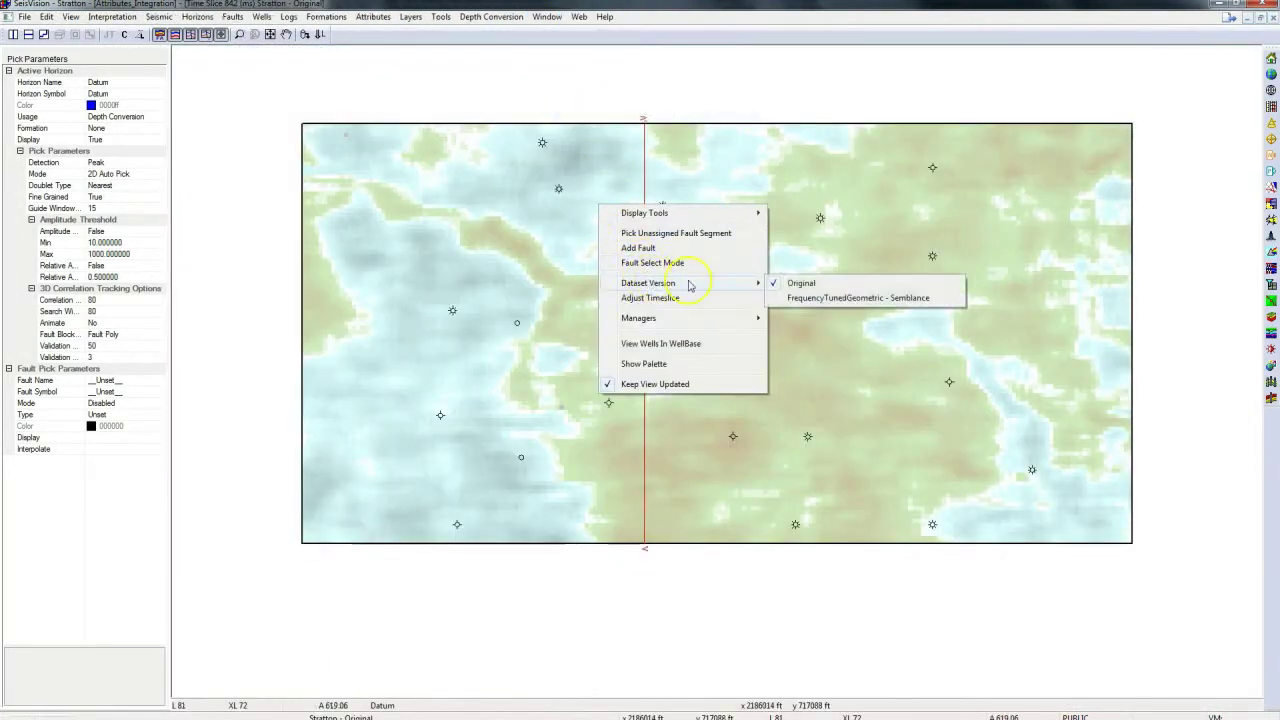
pyautogui.click(840, 298)
# Show the palette and apply Semblance.epl with a user-defined range and flipped colours
pyautogui.rightClick(851, 297)
pyautogui.click(896, 456)
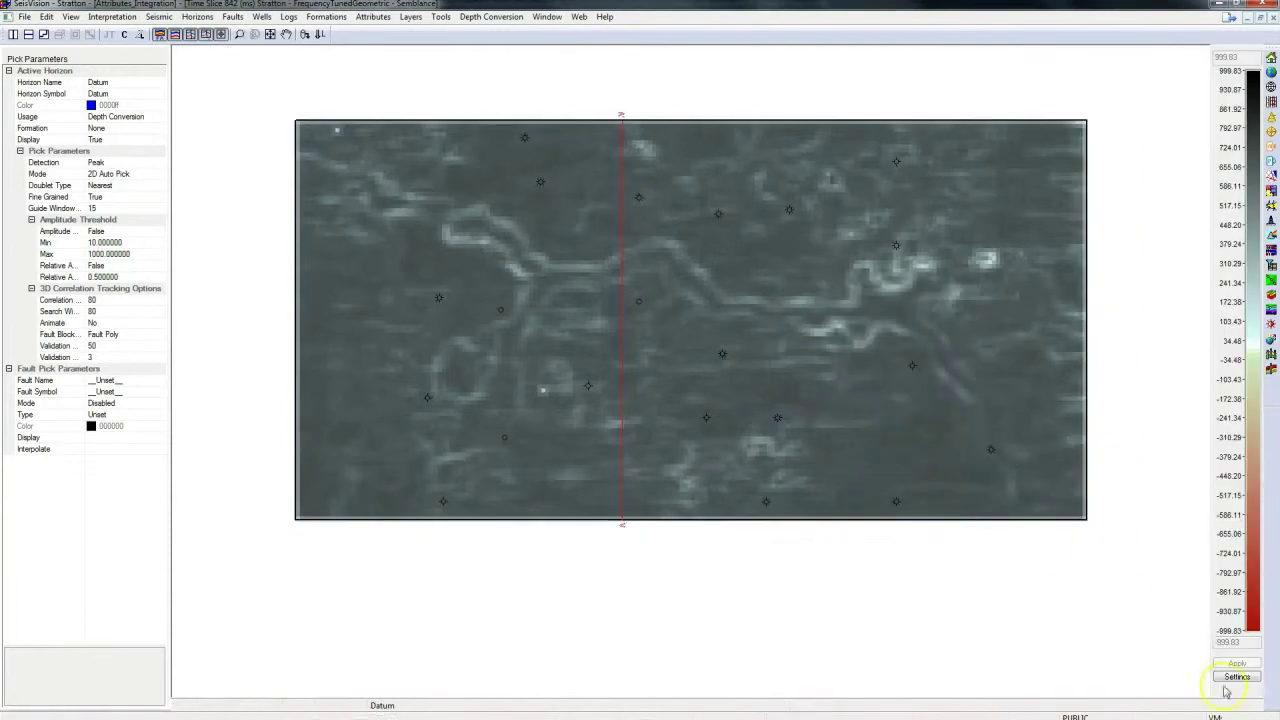
pyautogui.click(1237, 676)
pyautogui.click(635, 279)
pyautogui.scroll(-3, 620, 450)
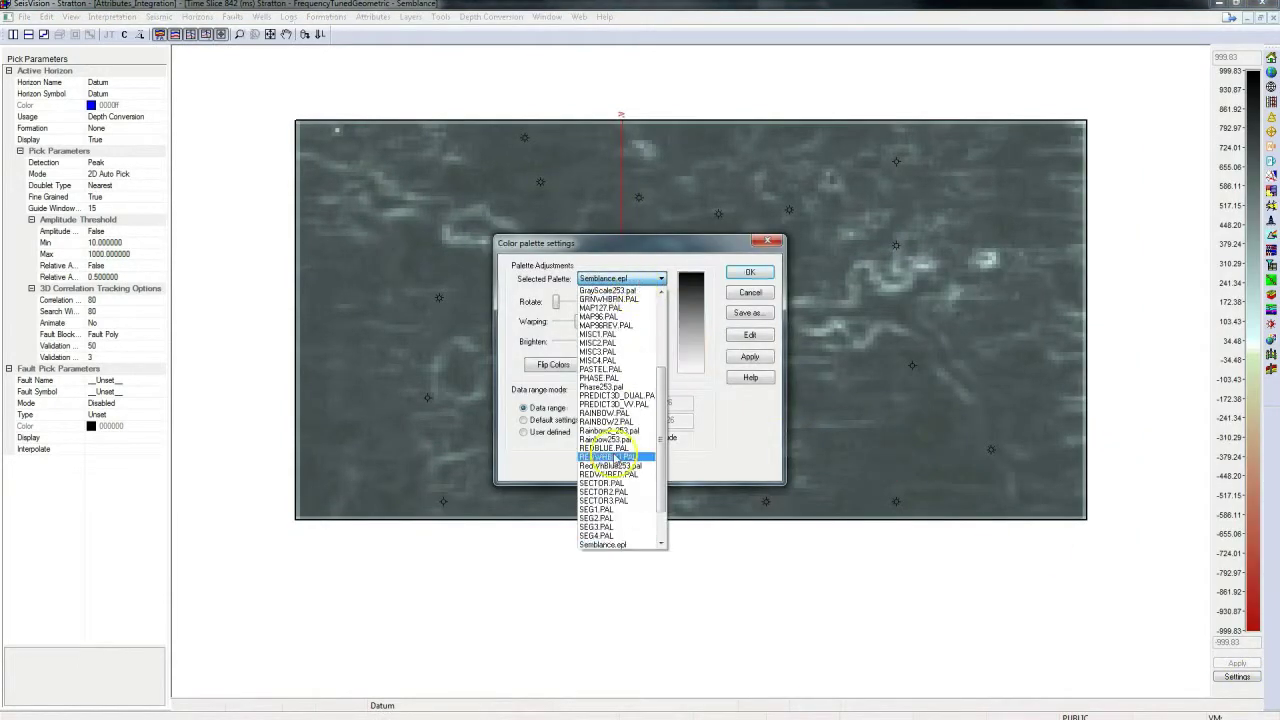
pyautogui.click(585, 525)
pyautogui.click(522, 432)
pyautogui.click(553, 364)
pyautogui.click(760, 271)
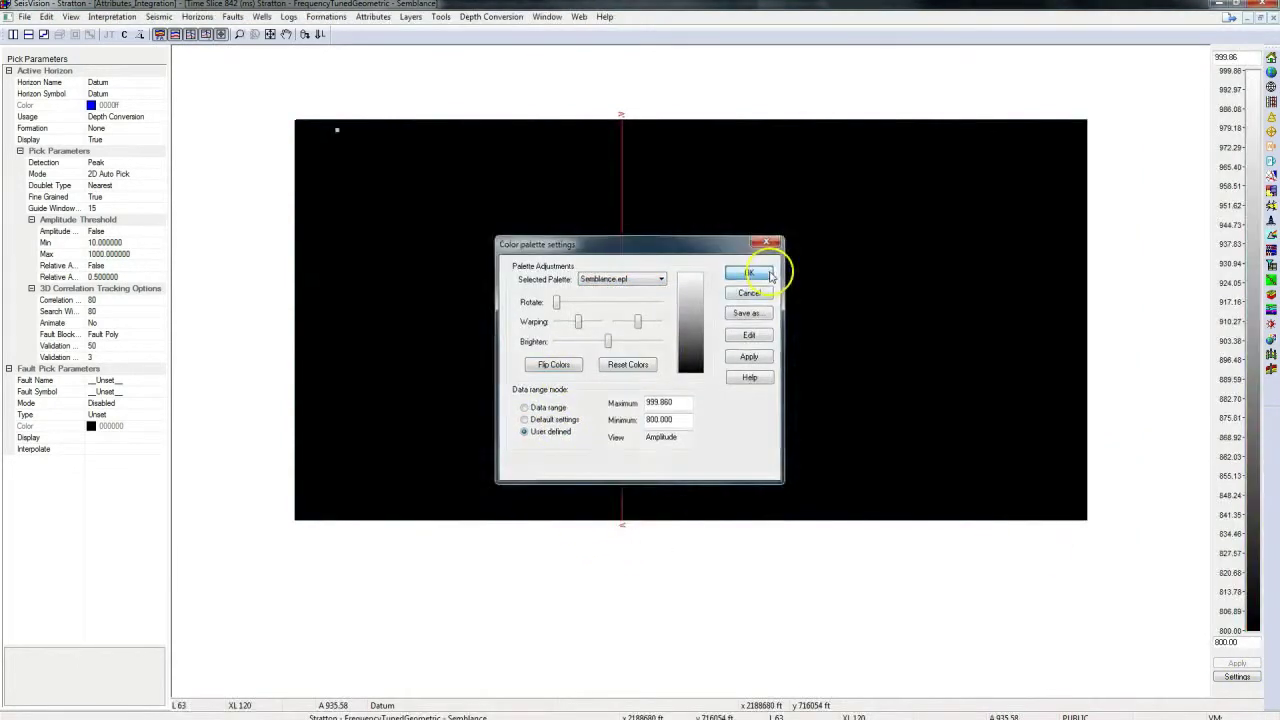